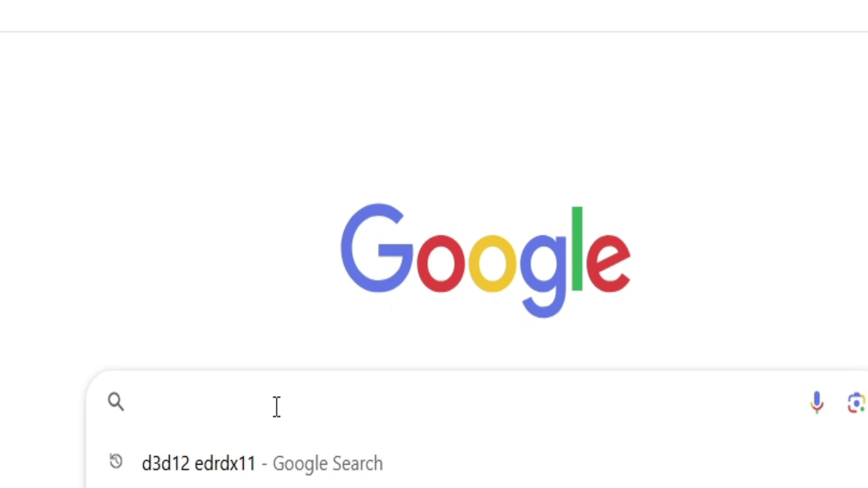
Step: Search Google for dxvk, then for the autocompleted 'd3d12 edrdx11'
{"action": "type", "text": "xvk"}
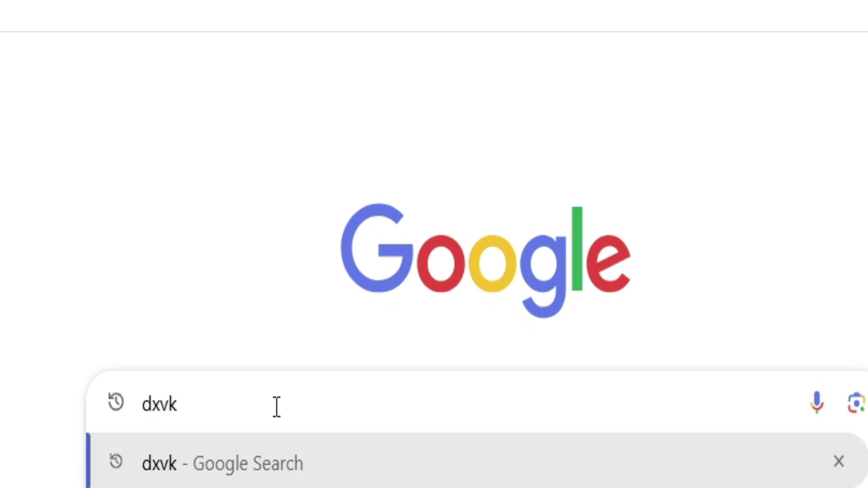
{"action": "key", "text": "Return"}
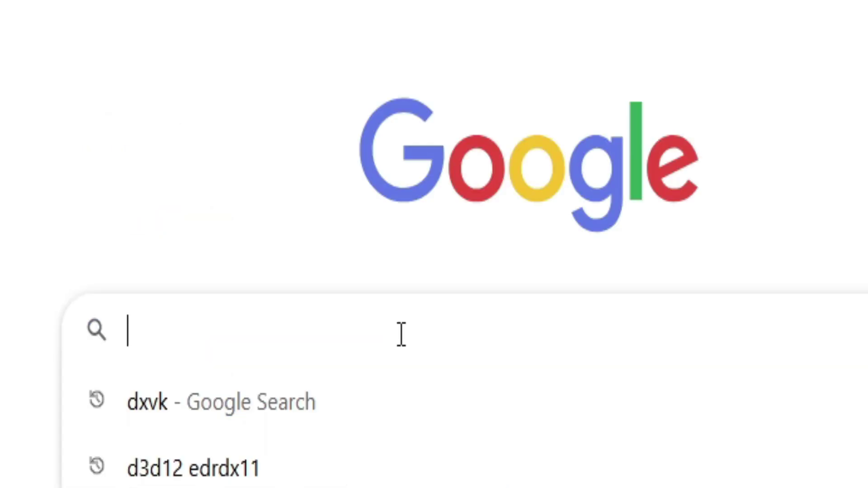
{"action": "type", "text": "d3d12"}
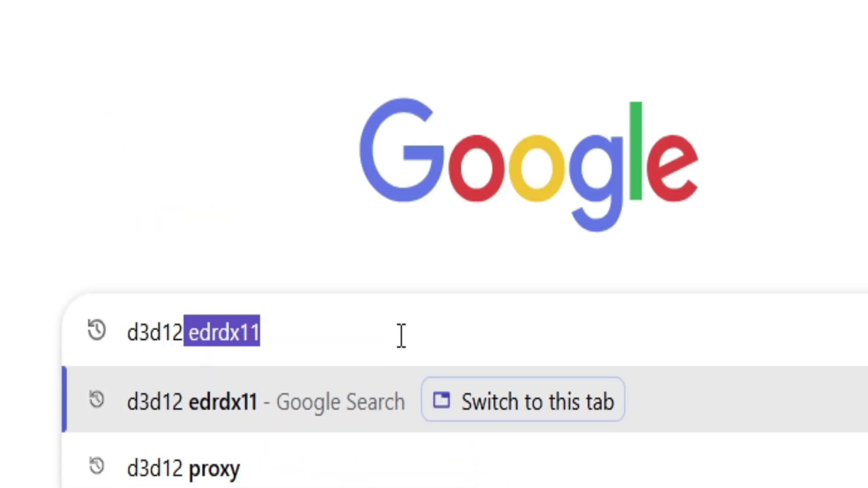
{"action": "key", "text": "Right"}
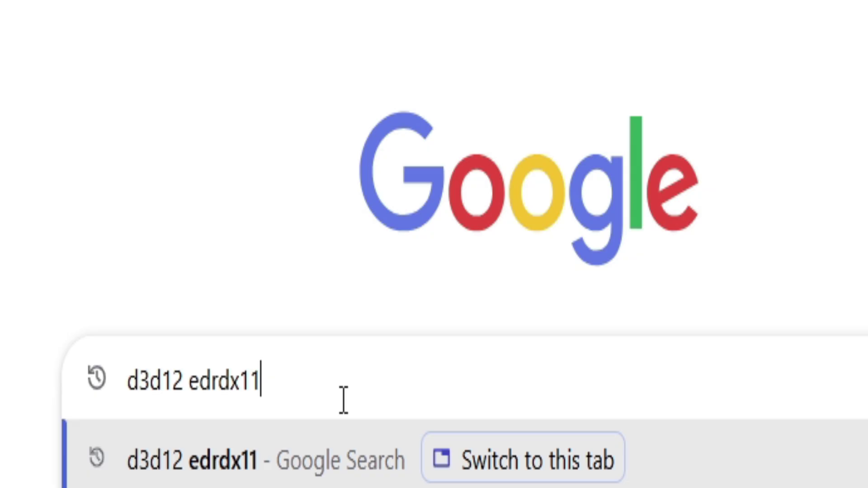
{"action": "key", "text": "Return"}
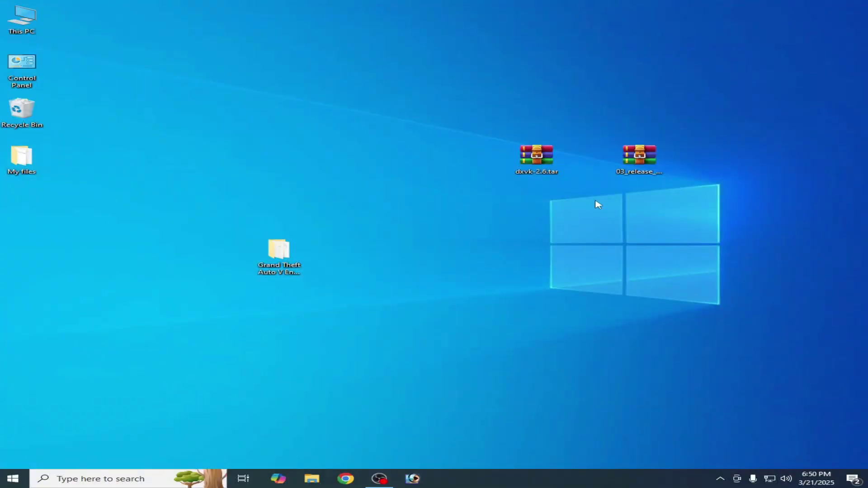
Step: Shift the dxvk-2.6.tar icon left, then browse the Grand Theft Auto V Enhanced folder and close it
{"action": "left_click_drag", "start_coordinate": [534, 158], "coordinate": [435, 188]}
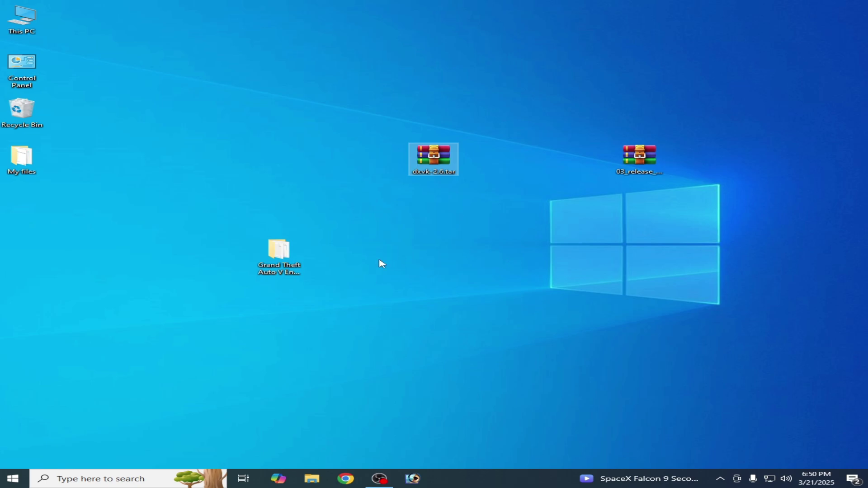
{"action": "left_click", "coordinate": [296, 263]}
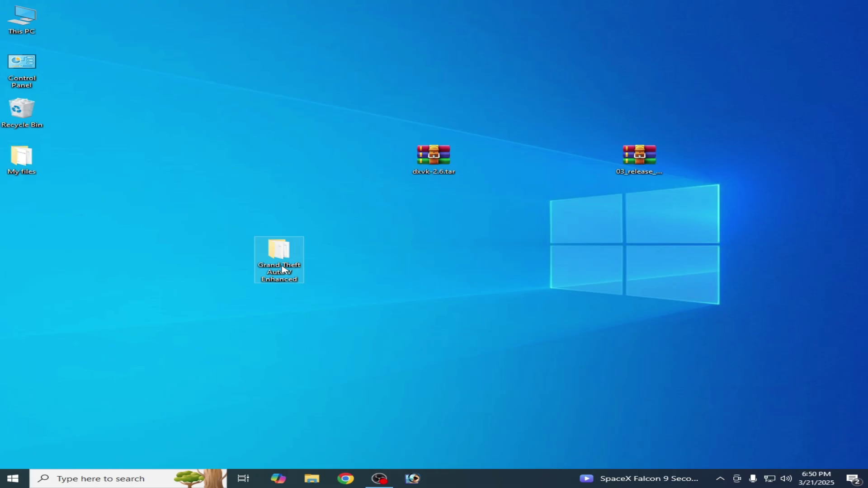
{"action": "mouse_move", "coordinate": [281, 267]}
{"action": "double_click", "coordinate": [278, 255]}
{"action": "left_click_drag", "start_coordinate": [744, 164], "coordinate": [746, 254]}
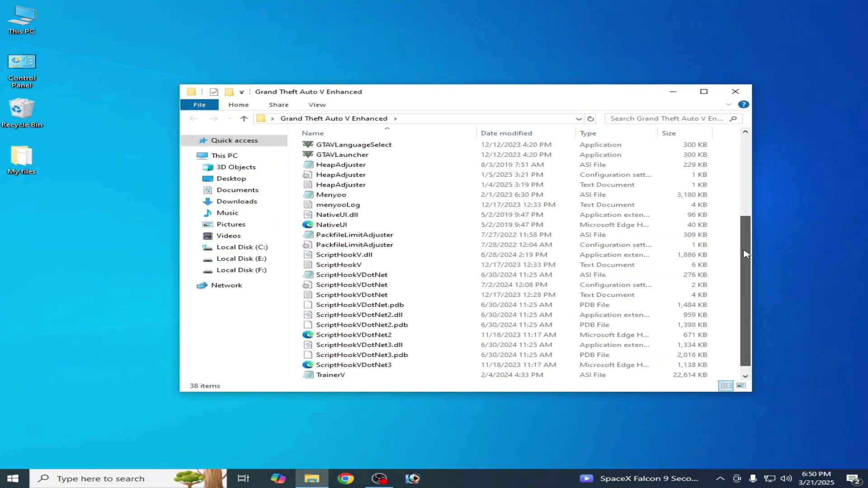
{"action": "scroll", "coordinate": [746, 254], "scroll_direction": "up", "scroll_amount": 2}
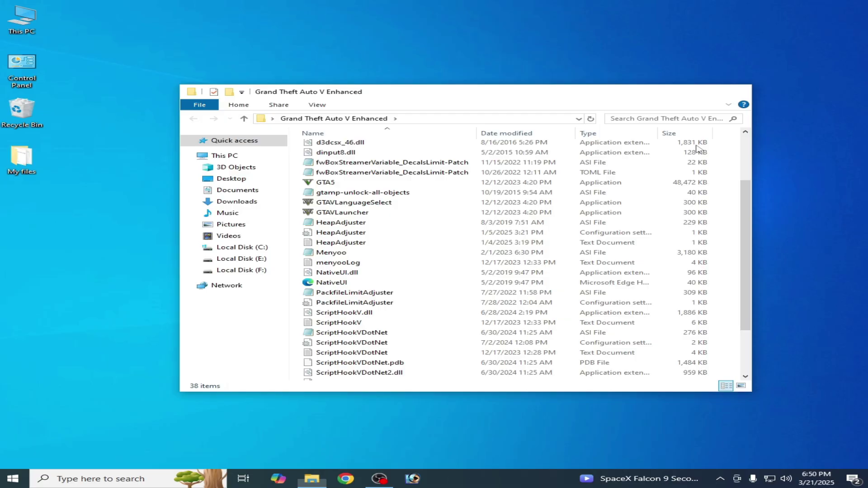
{"action": "left_click", "coordinate": [741, 92]}
{"action": "left_click", "coordinate": [527, 244]}
Step: Go to Graphics settings through the desktop's Display settings
{"action": "right_click", "coordinate": [592, 227]}
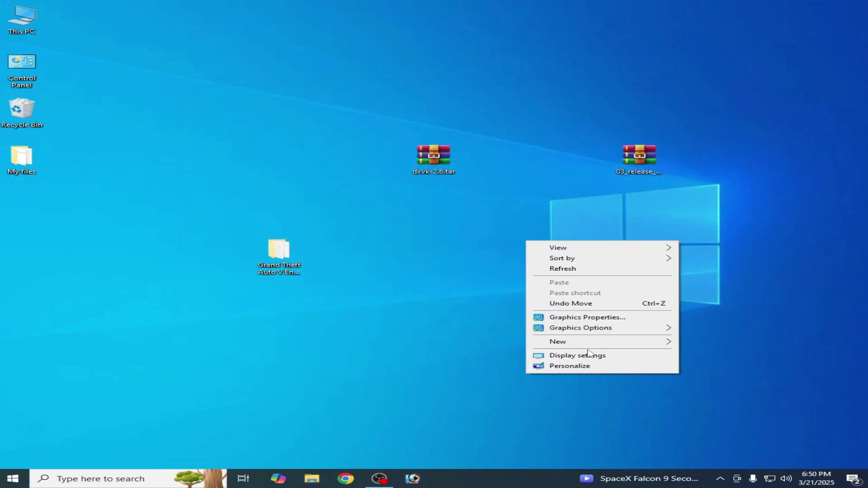
{"action": "left_click", "coordinate": [583, 356]}
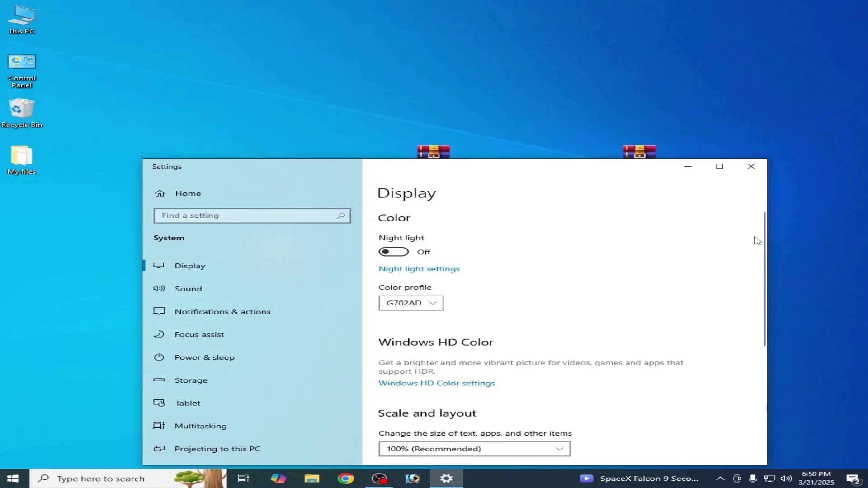
{"action": "left_click_drag", "start_coordinate": [761, 242], "coordinate": [682, 346]}
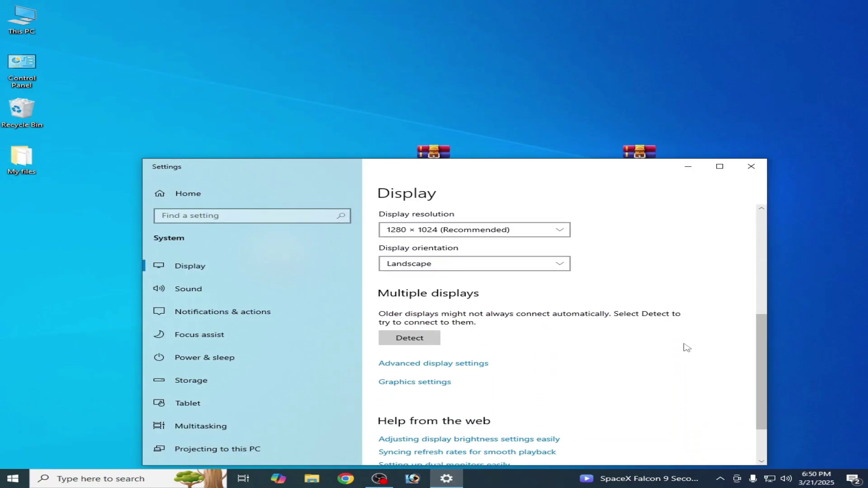
{"action": "left_click", "coordinate": [421, 385]}
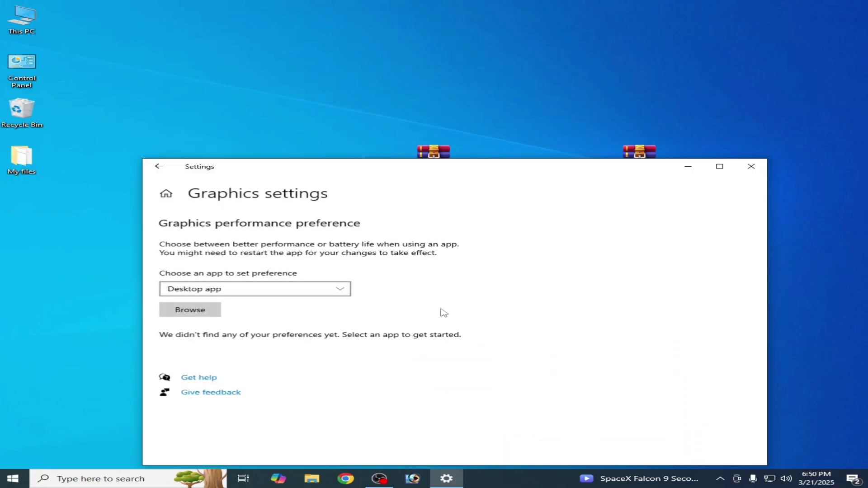
Step: Add Desktop\Grand Theft Auto V Enhanced\PlayGTAV and set its graphics preference to High performance
{"action": "left_click", "coordinate": [208, 313]}
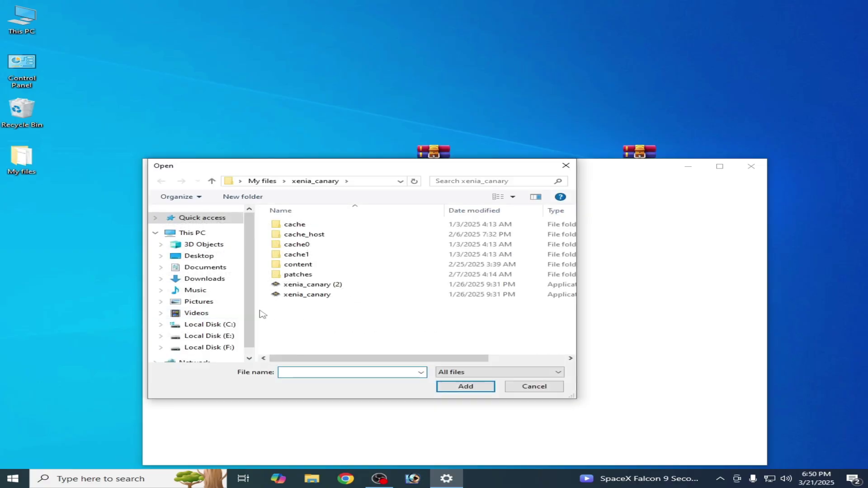
{"action": "left_click", "coordinate": [198, 255]}
{"action": "double_click", "coordinate": [287, 255]}
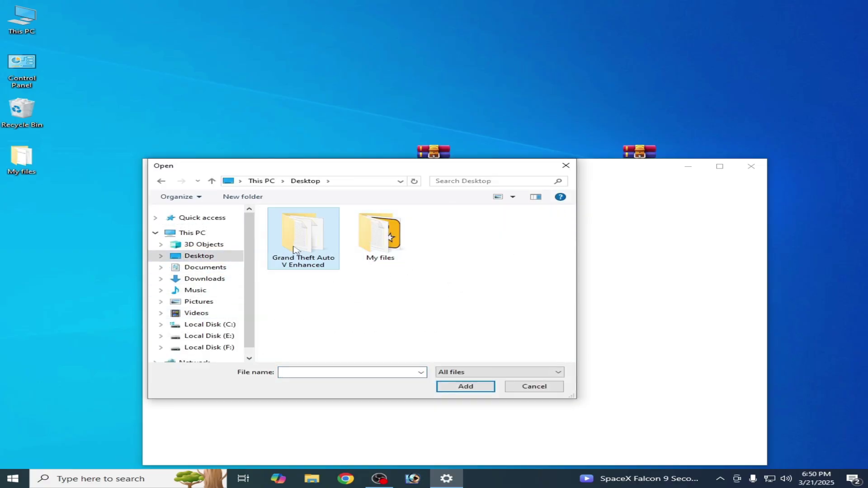
{"action": "left_click", "coordinate": [302, 316]}
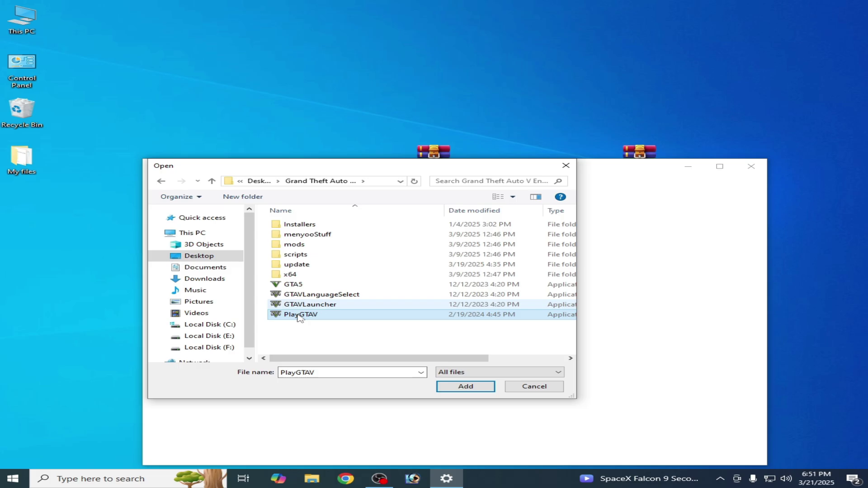
{"action": "left_click", "coordinate": [466, 386]}
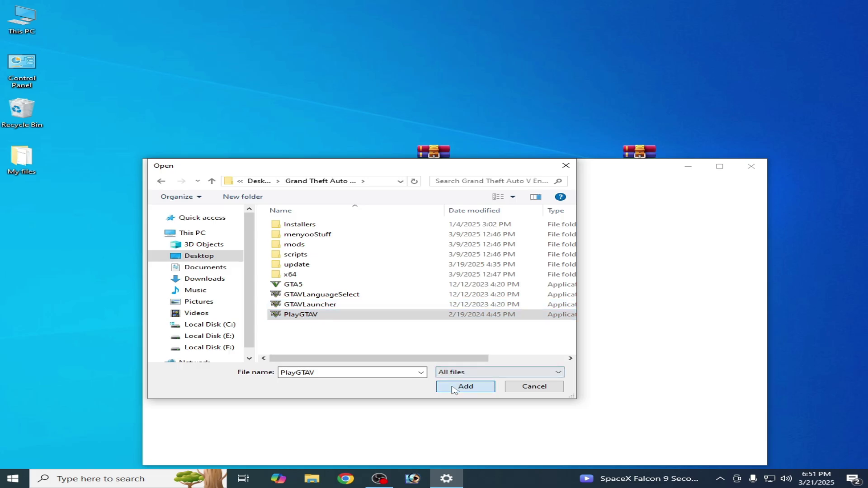
{"action": "left_click", "coordinate": [365, 386]}
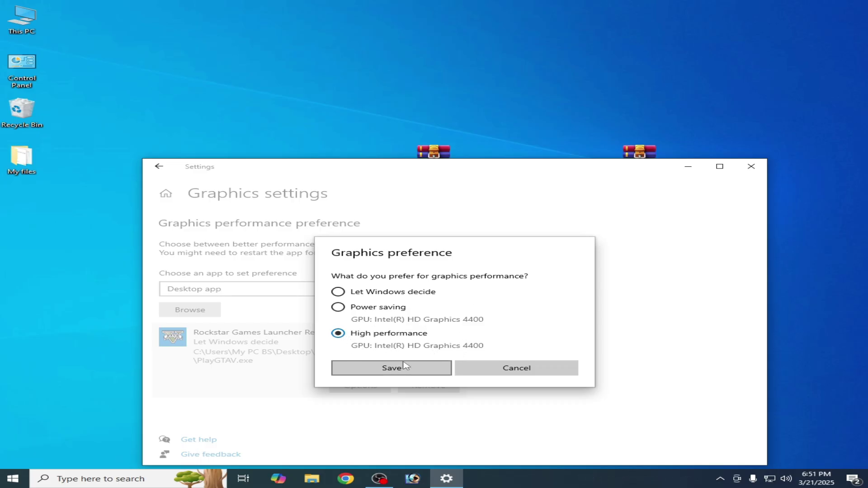
{"action": "left_click", "coordinate": [378, 368]}
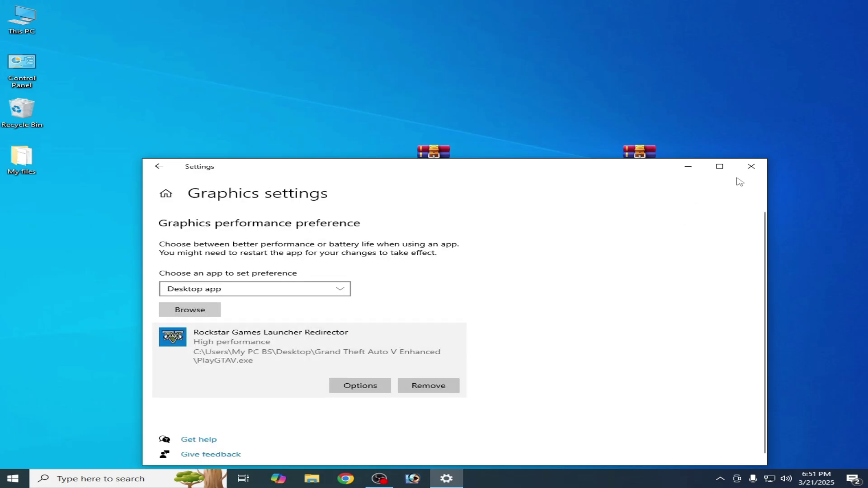
Step: Close Settings and view PlayGTAV's context menu in the Grand Theft Auto V Enhanced folder
{"action": "left_click", "coordinate": [750, 166]}
{"action": "double_click", "coordinate": [279, 253]}
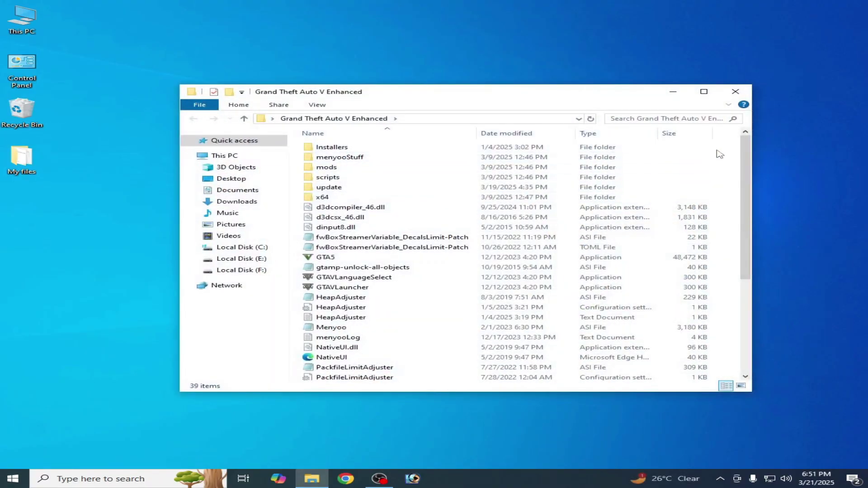
{"action": "scroll", "coordinate": [340, 238], "scroll_direction": "down", "scroll_amount": 5}
{"action": "left_click", "coordinate": [338, 235]}
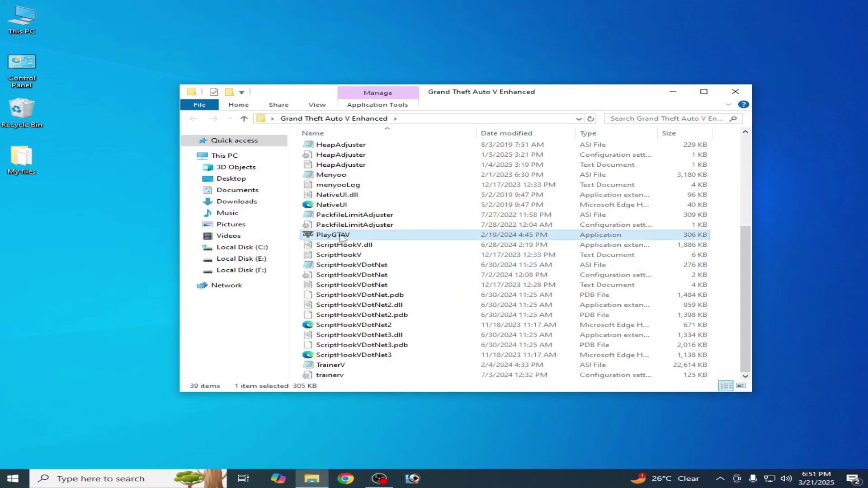
{"action": "right_click", "coordinate": [340, 238]}
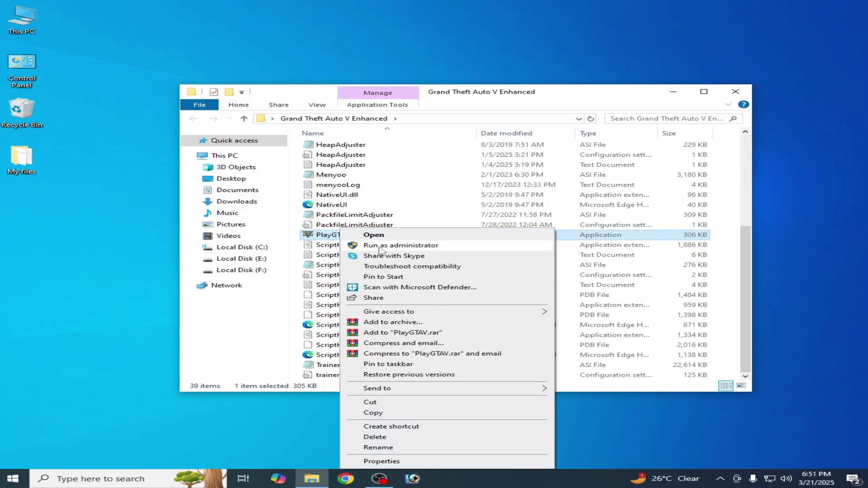
Step: Close the game folder and extract dxvk-2.6.tar into its own dxvk-2.6 folder
{"action": "left_click", "coordinate": [735, 91]}
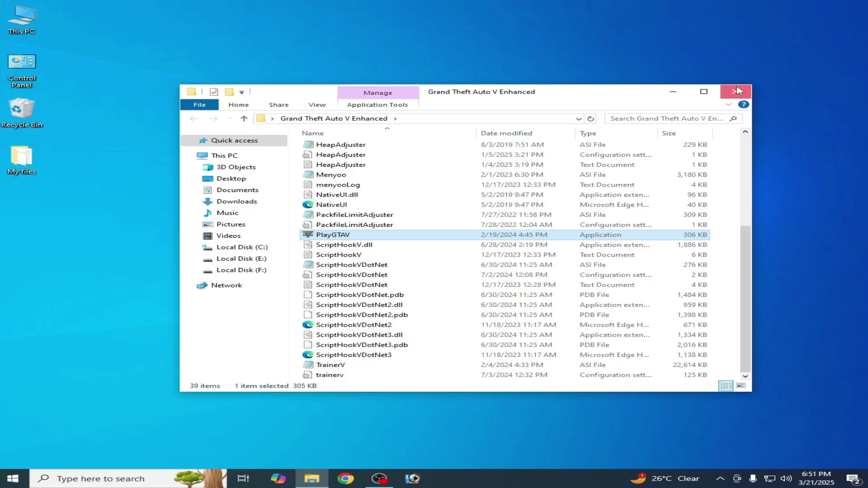
{"action": "left_click", "coordinate": [735, 91]}
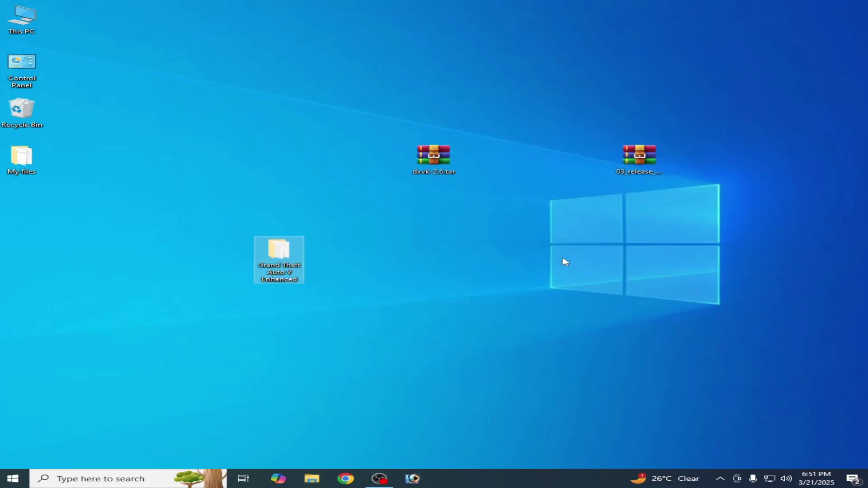
{"action": "right_click", "coordinate": [429, 162]}
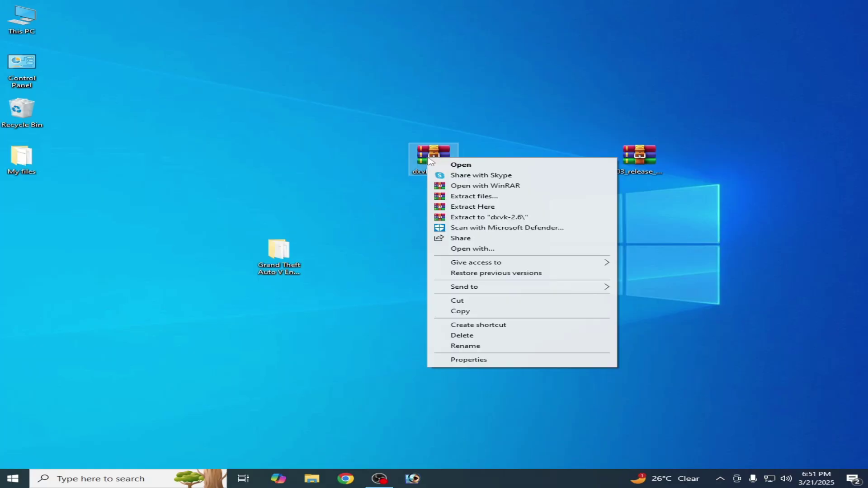
{"action": "left_click", "coordinate": [453, 218]}
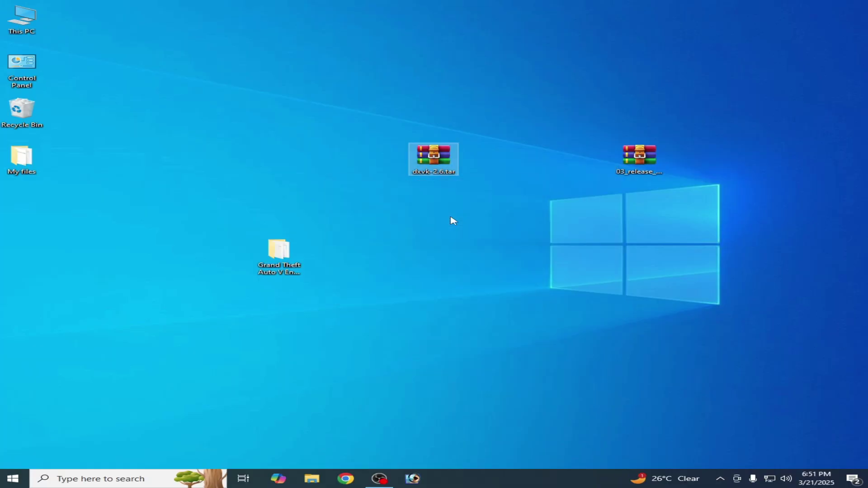
Step: Navigate dxvk-2.6 > dxvk-2.6 > x64 to list the d3d8, d3d9, d3d10core, d3d11 and dxgi DLLs
{"action": "double_click", "coordinate": [22, 206]}
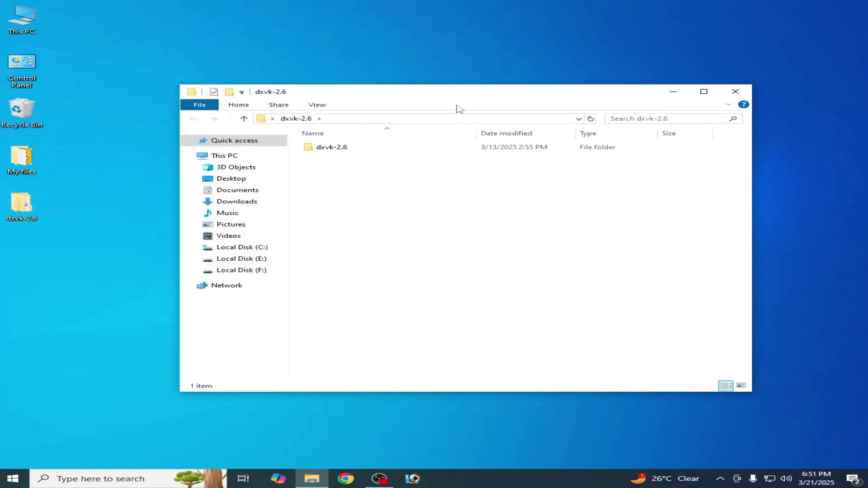
{"action": "left_click_drag", "start_coordinate": [460, 109], "coordinate": [628, 250]}
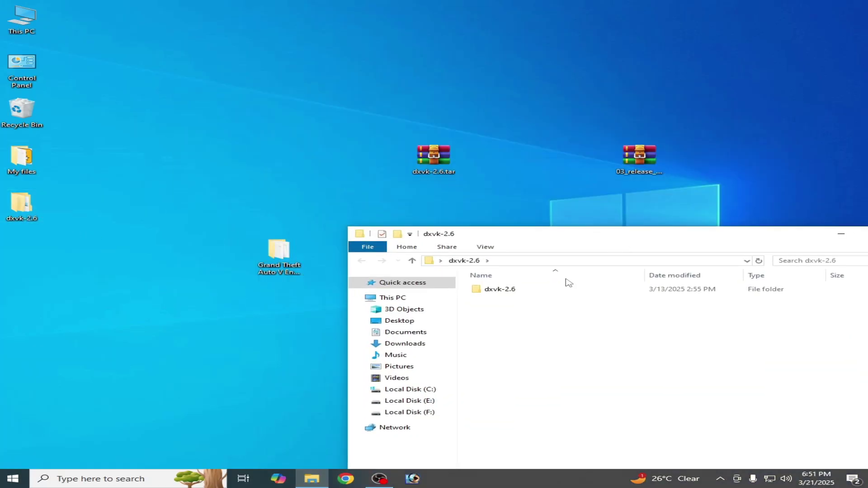
{"action": "double_click", "coordinate": [508, 291]}
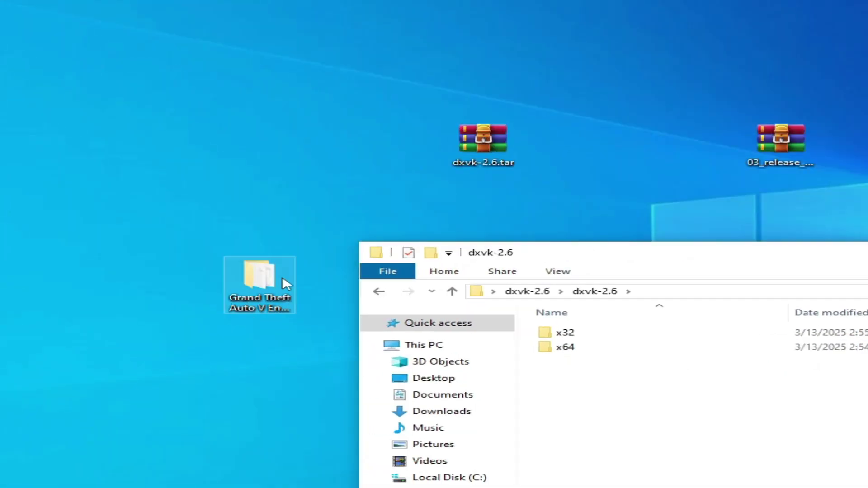
{"action": "left_click", "coordinate": [565, 348]}
{"action": "double_click", "coordinate": [565, 348]}
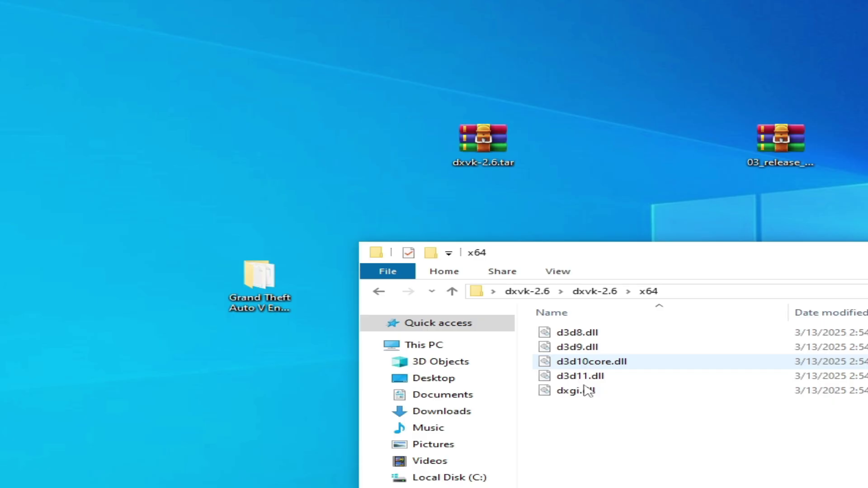
{"action": "left_click_drag", "start_coordinate": [665, 267], "coordinate": [767, 126]}
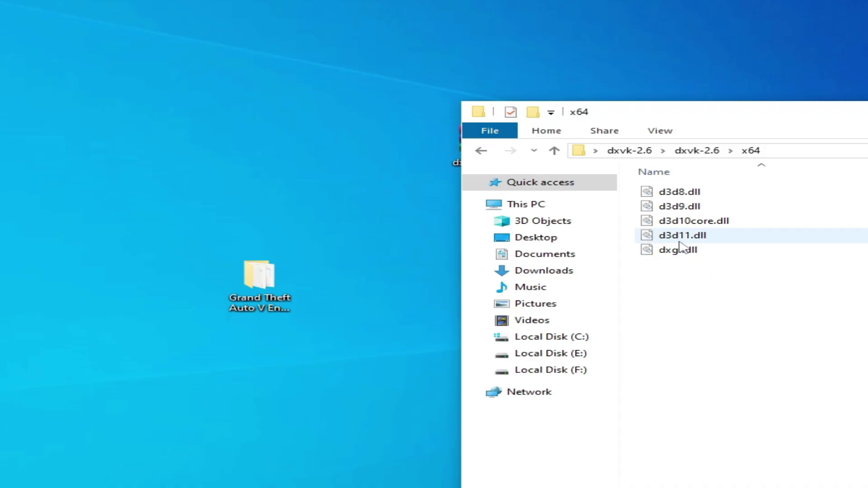
Step: Move dxgi.dll from x64 into the Grand Theft Auto V Enhanced folder, then close x64
{"action": "double_click", "coordinate": [258, 278]}
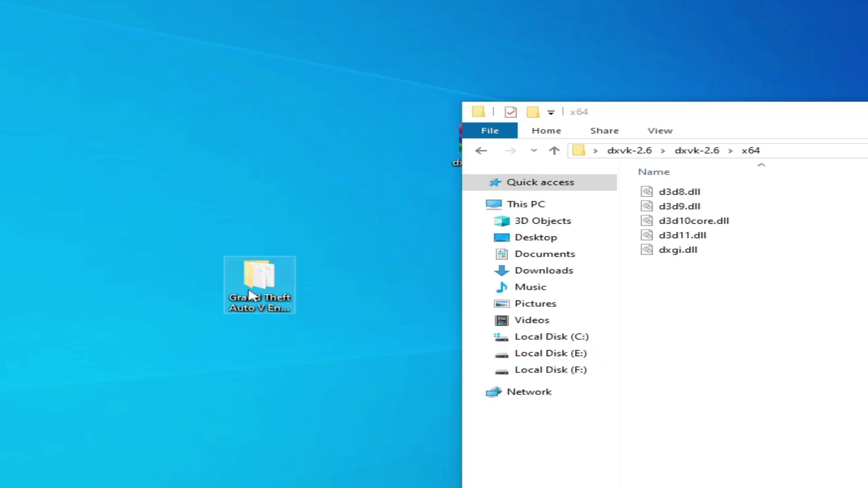
{"action": "left_click_drag", "start_coordinate": [444, 0], "coordinate": [459, 8]}
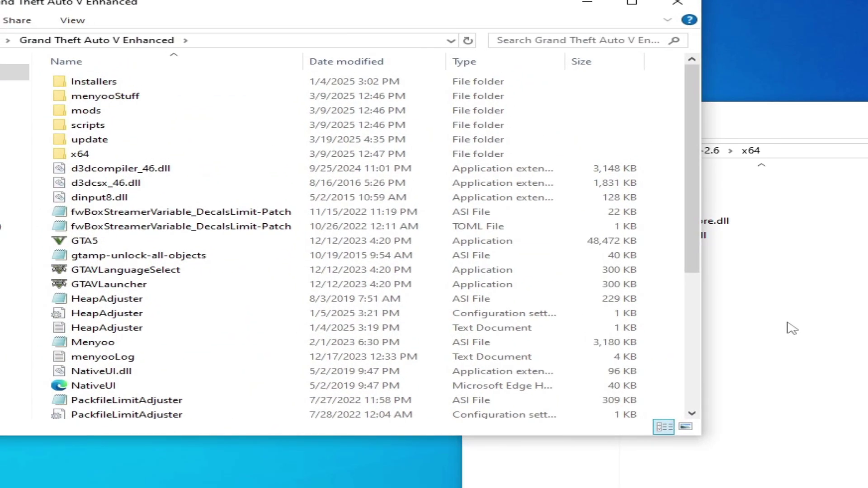
{"action": "left_click", "coordinate": [787, 323]}
{"action": "left_click_drag", "start_coordinate": [674, 253], "coordinate": [170, 342]}
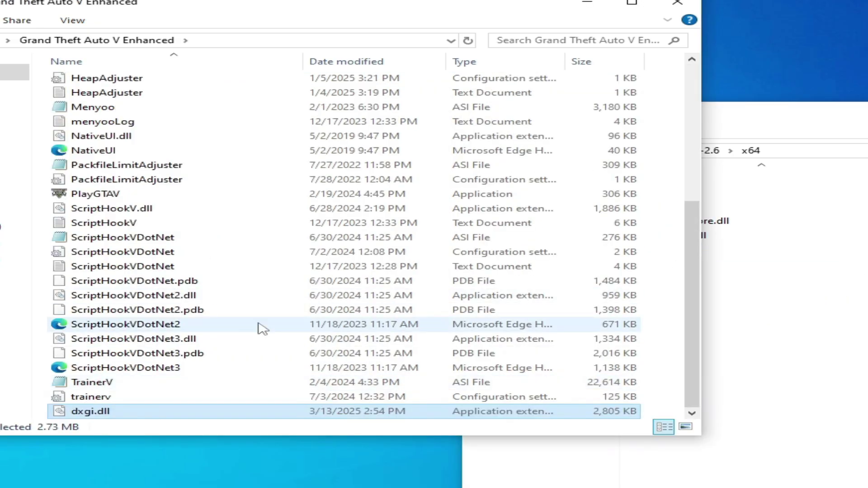
{"action": "left_click", "coordinate": [830, 171]}
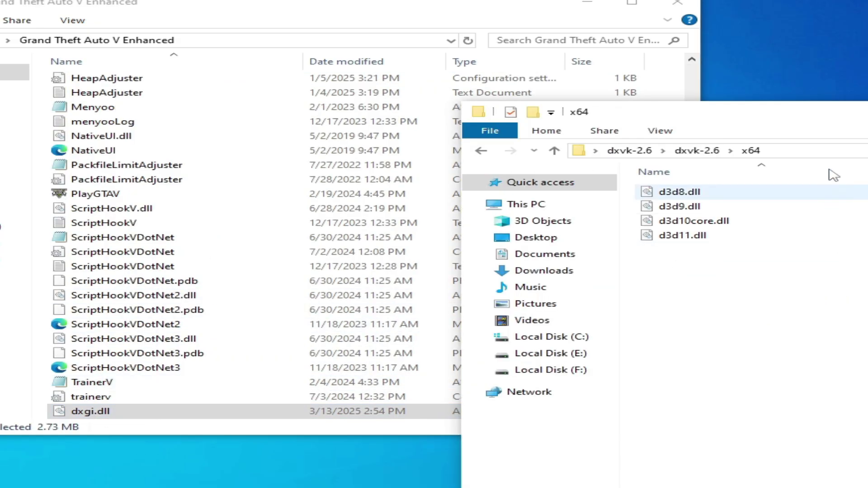
{"action": "left_click_drag", "start_coordinate": [830, 171], "coordinate": [651, 173]}
{"action": "left_click", "coordinate": [768, 170]}
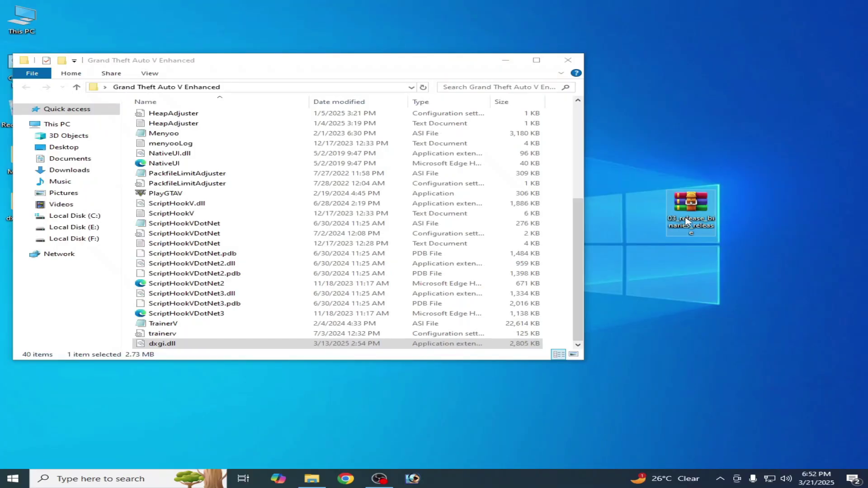
Step: Extract the 03_release archive into a 03_release_binaries_release folder
{"action": "left_click_drag", "start_coordinate": [468, 67], "coordinate": [353, 220]}
{"action": "right_click", "coordinate": [691, 208]}
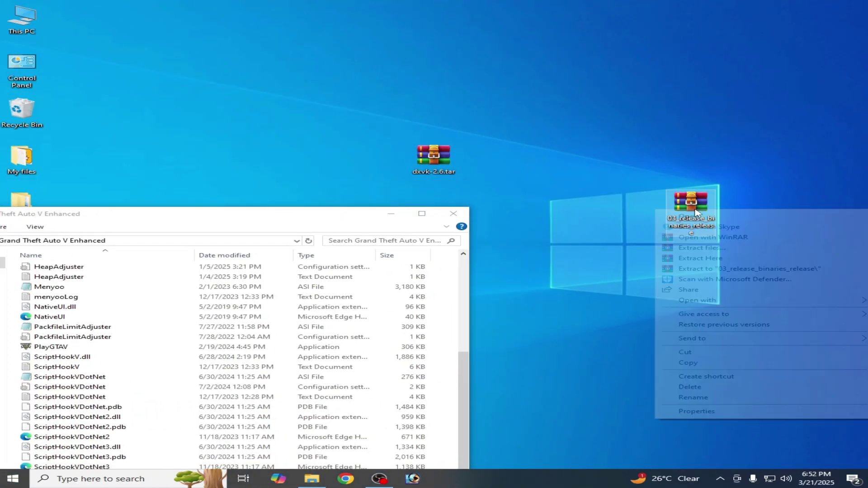
{"action": "left_click", "coordinate": [695, 271]}
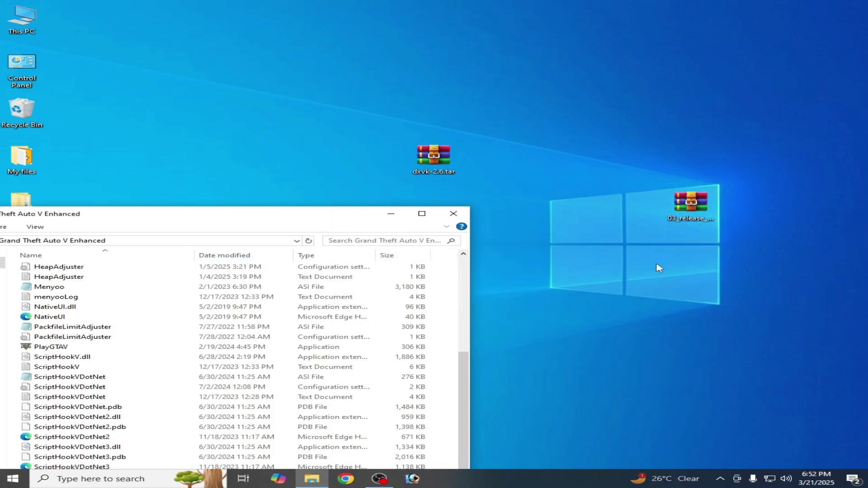
{"action": "left_click_drag", "start_coordinate": [231, 214], "coordinate": [611, 122]}
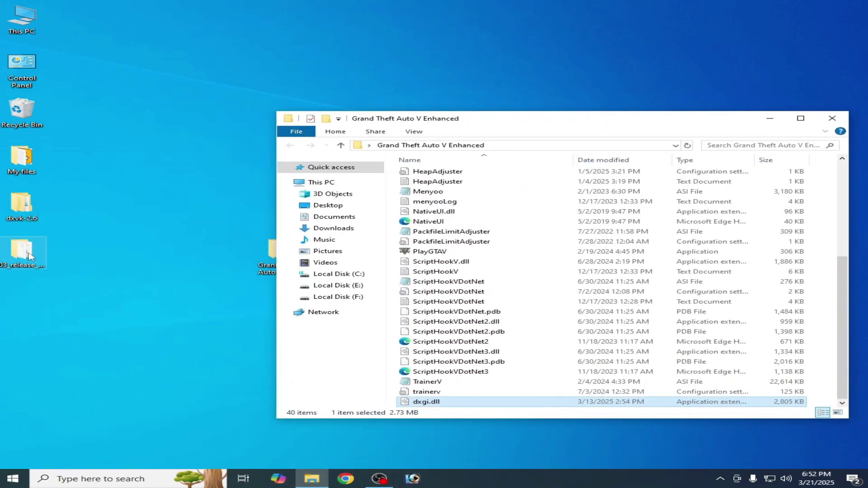
Step: Move d3d12.dll from 03_release_binaries_release into the Grand Theft Auto V Enhanced folder
{"action": "double_click", "coordinate": [17, 262]}
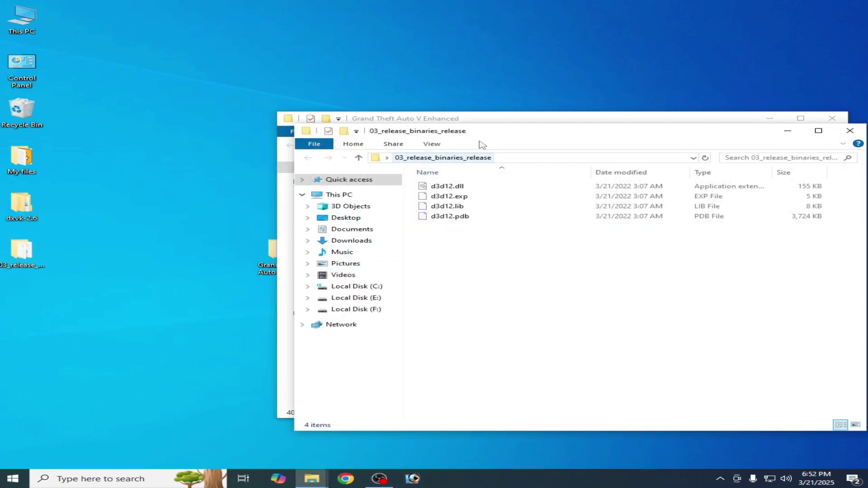
{"action": "left_click_drag", "start_coordinate": [511, 125], "coordinate": [670, 237]}
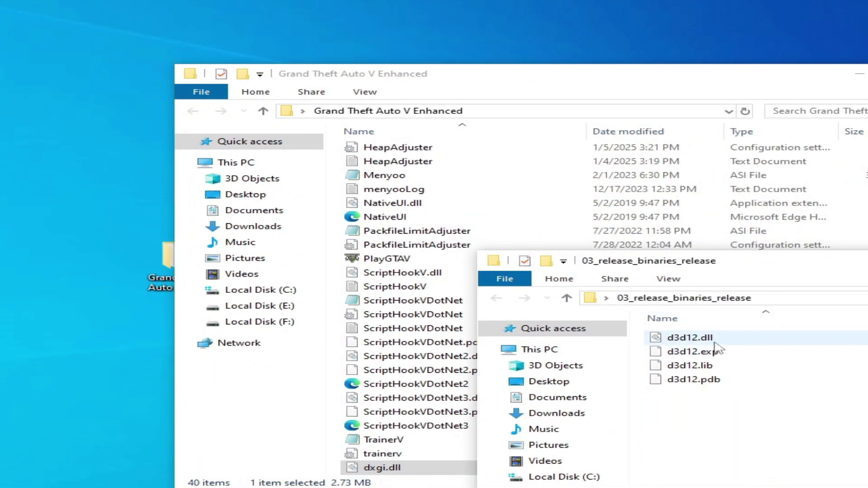
{"action": "left_click_drag", "start_coordinate": [762, 272], "coordinate": [854, 253]}
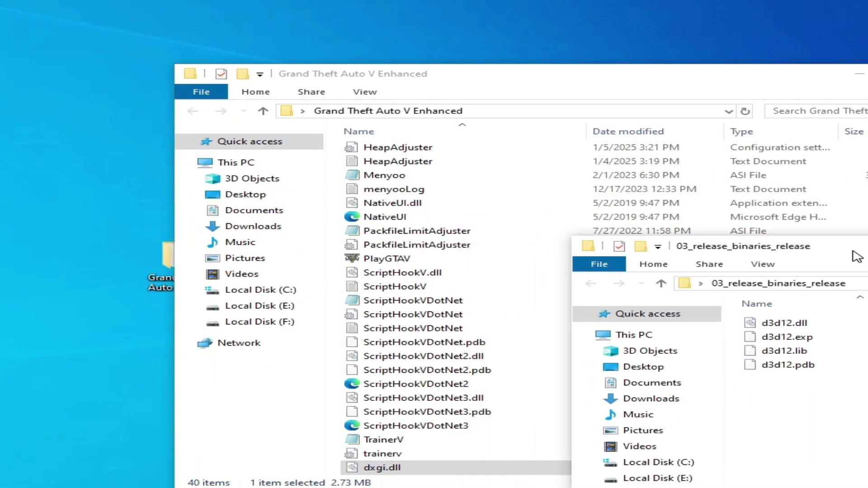
{"action": "left_click_drag", "start_coordinate": [754, 393], "coordinate": [795, 318]}
{"action": "left_click", "coordinate": [777, 435]}
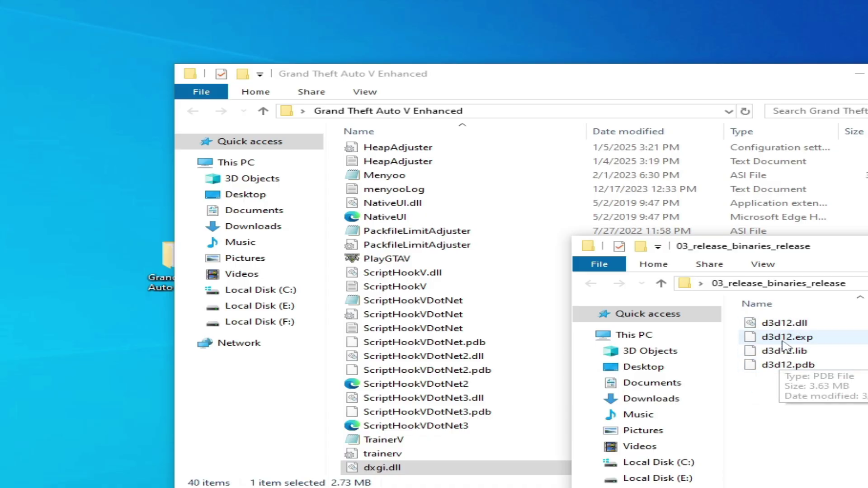
{"action": "left_click_drag", "start_coordinate": [778, 324], "coordinate": [443, 365]}
Step: Rearrange the two folder windows and select PlayGTAV in the game folder
{"action": "key", "text": "alt+Tab"}
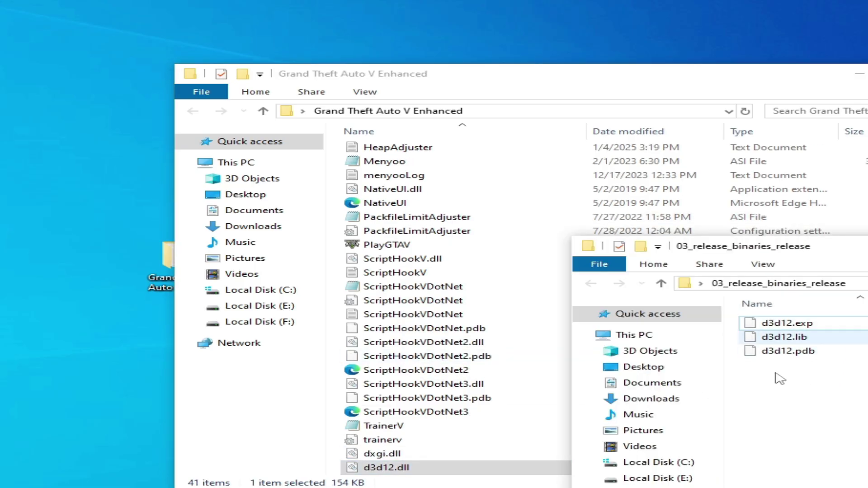
{"action": "left_click", "coordinate": [586, 81]}
{"action": "left_click_drag", "start_coordinate": [585, 81], "coordinate": [319, 48]}
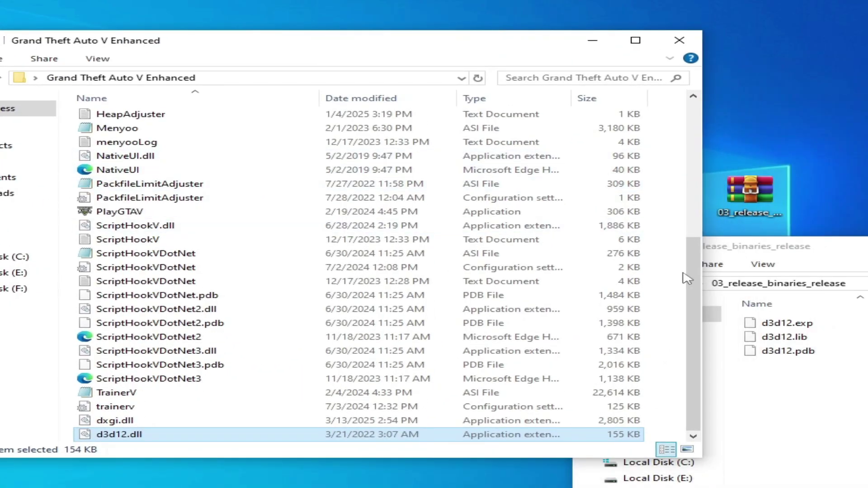
{"action": "left_click_drag", "start_coordinate": [695, 277], "coordinate": [700, 183]}
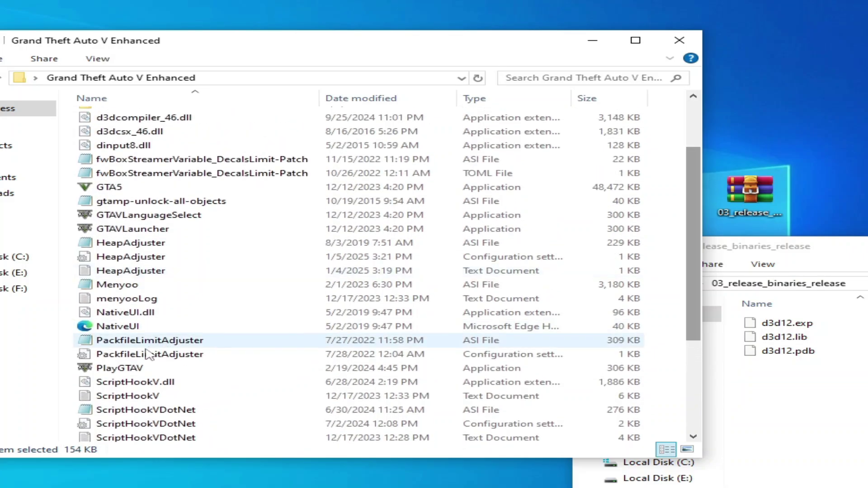
{"action": "left_click", "coordinate": [122, 370]}
Step: Move d3d12.exp, d3d12.lib and d3d12.pdb into the game folder, then bring up PlayGTAV's context menu
{"action": "right_click", "coordinate": [121, 369]}
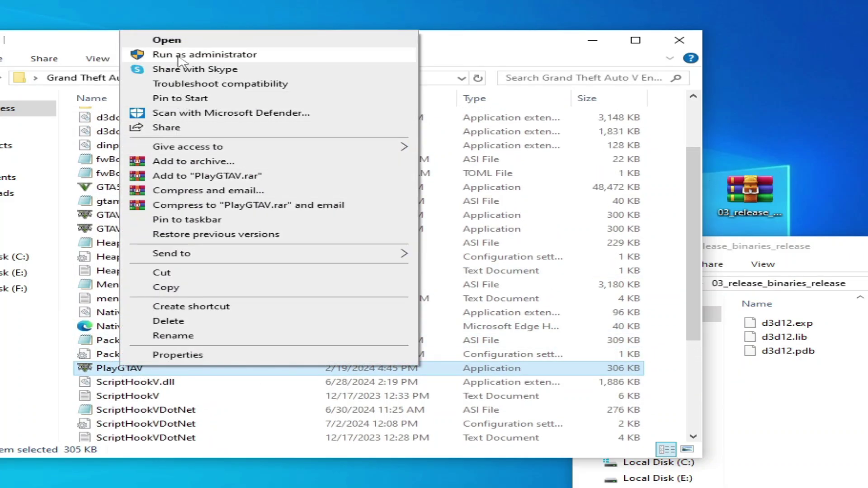
{"action": "left_click", "coordinate": [831, 414]}
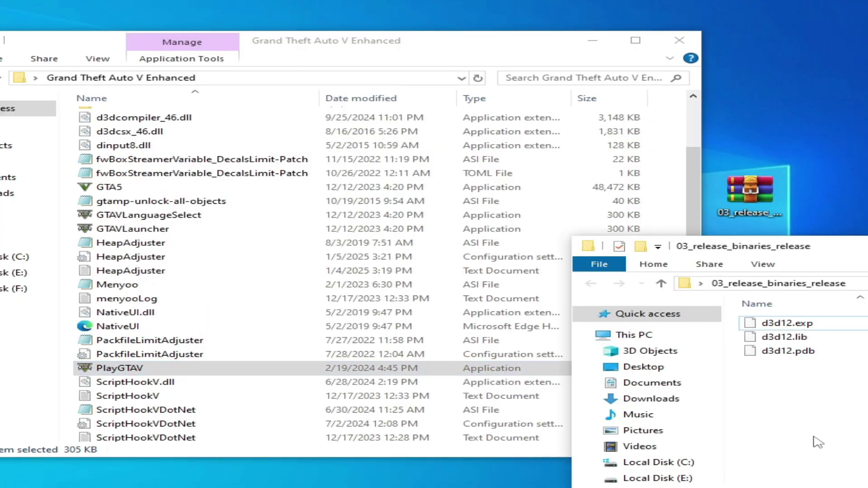
{"action": "left_click_drag", "start_coordinate": [759, 384], "coordinate": [744, 318]}
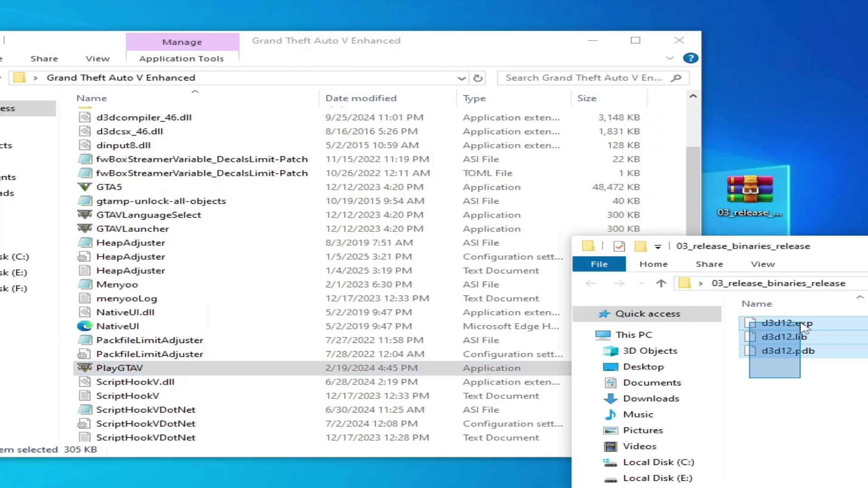
{"action": "left_click_drag", "start_coordinate": [804, 329], "coordinate": [310, 401]}
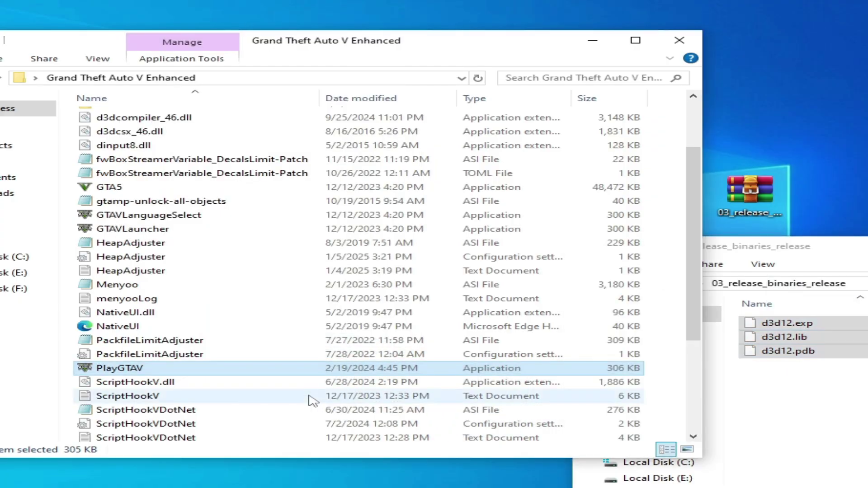
{"action": "left_click", "coordinate": [131, 198]}
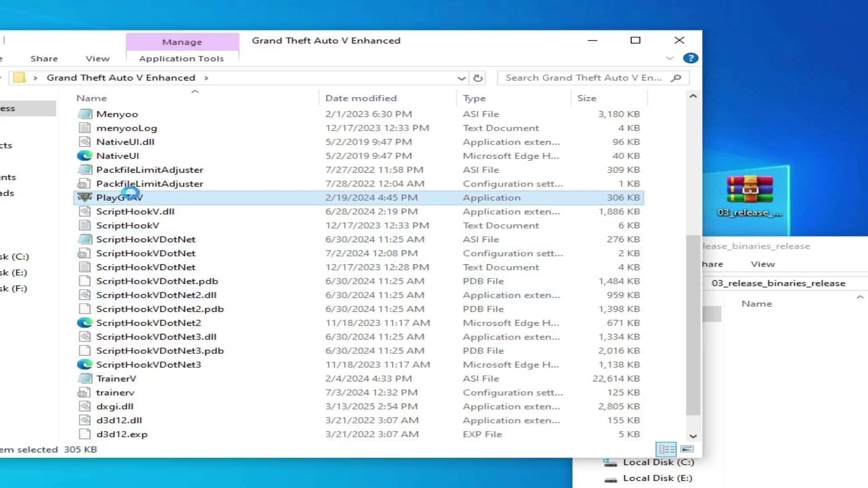
{"action": "right_click", "coordinate": [130, 198]}
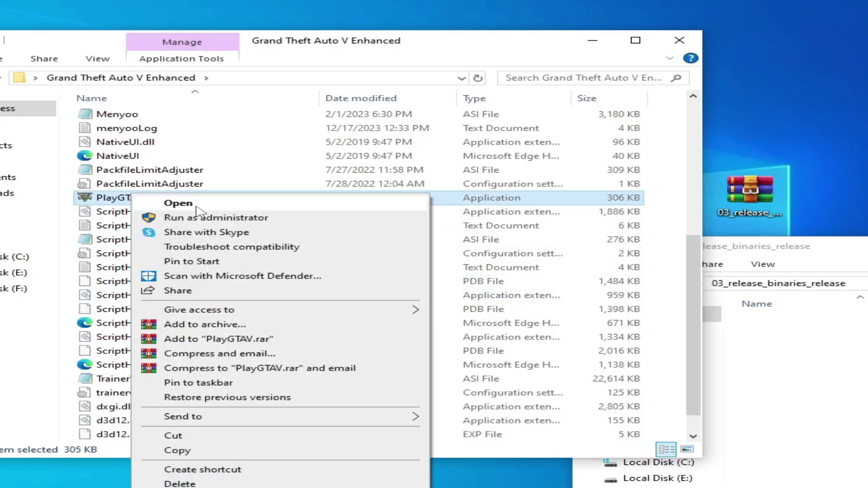